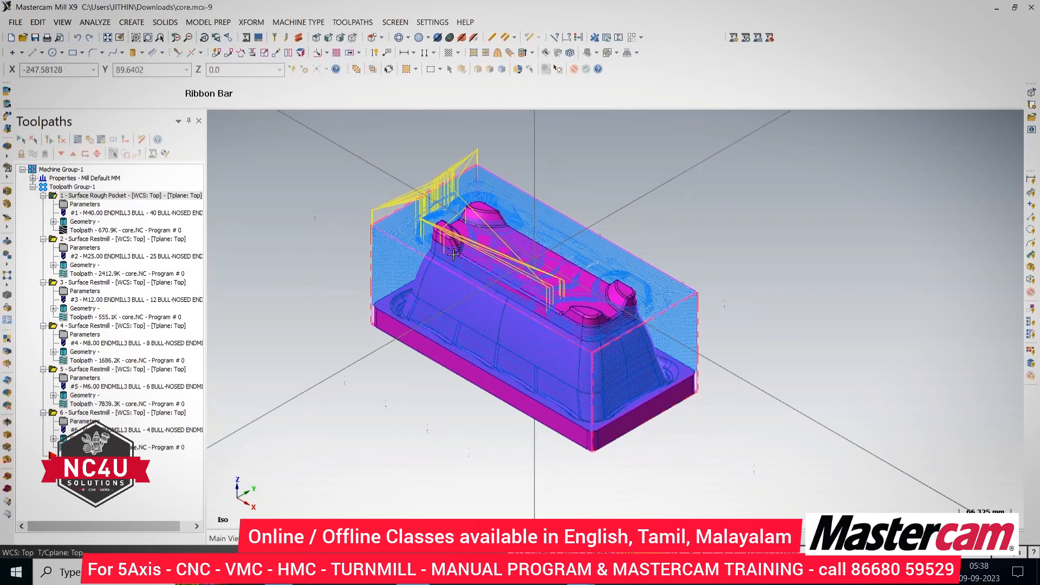
Backplot all the toolpath operations with the details expanded and check their total cycle time.
{"action": "scroll", "coordinate": [454, 233], "scroll_direction": "down", "scroll_amount": 1}
{"action": "scroll", "coordinate": [454, 233], "scroll_direction": "up", "scroll_amount": 1}
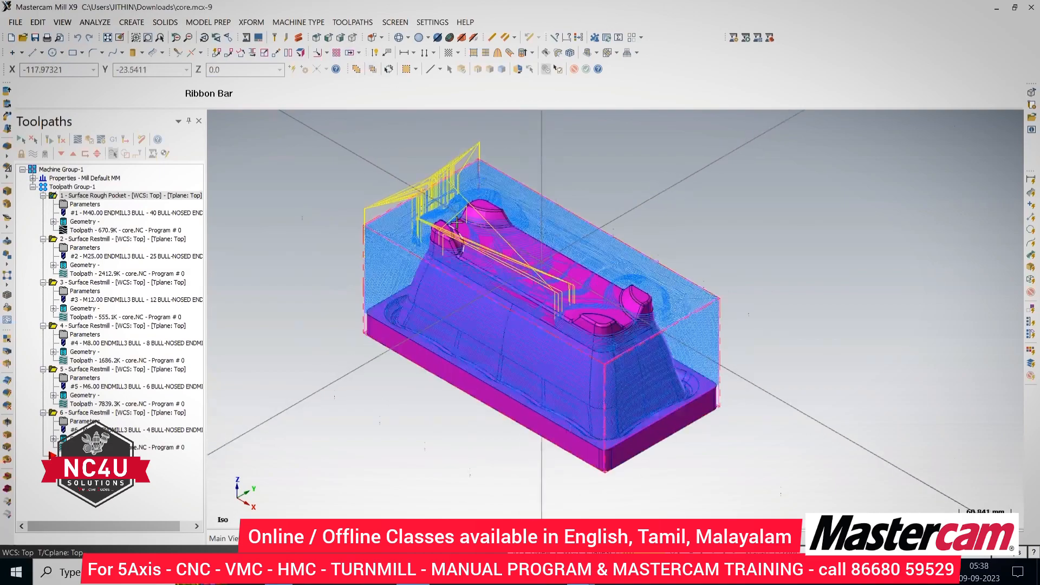
{"action": "scroll", "coordinate": [457, 215], "scroll_direction": "up", "scroll_amount": 1}
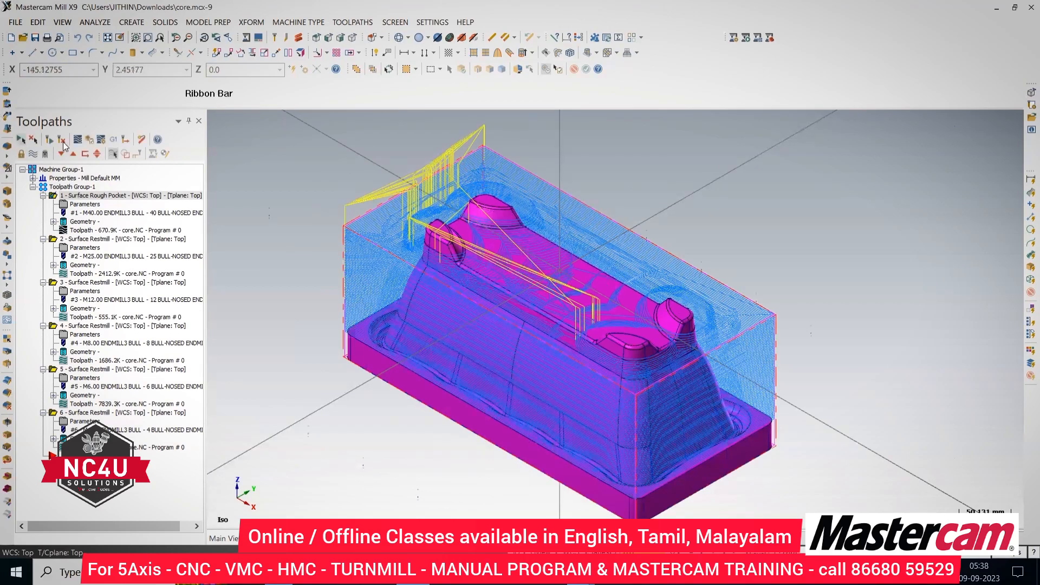
{"action": "left_click", "coordinate": [77, 141]}
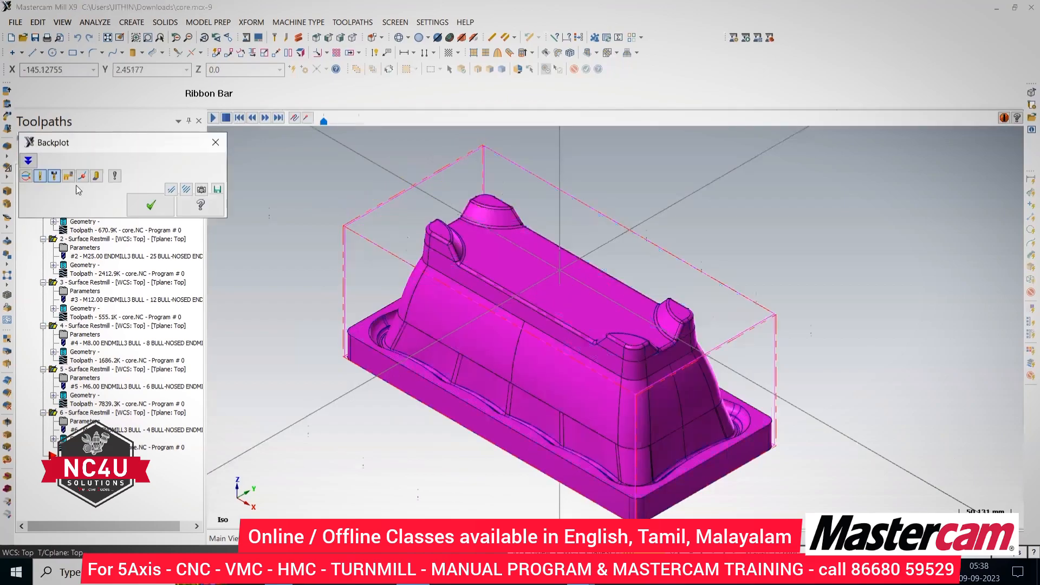
{"action": "left_click", "coordinate": [29, 161]}
{"action": "left_click", "coordinate": [67, 367]}
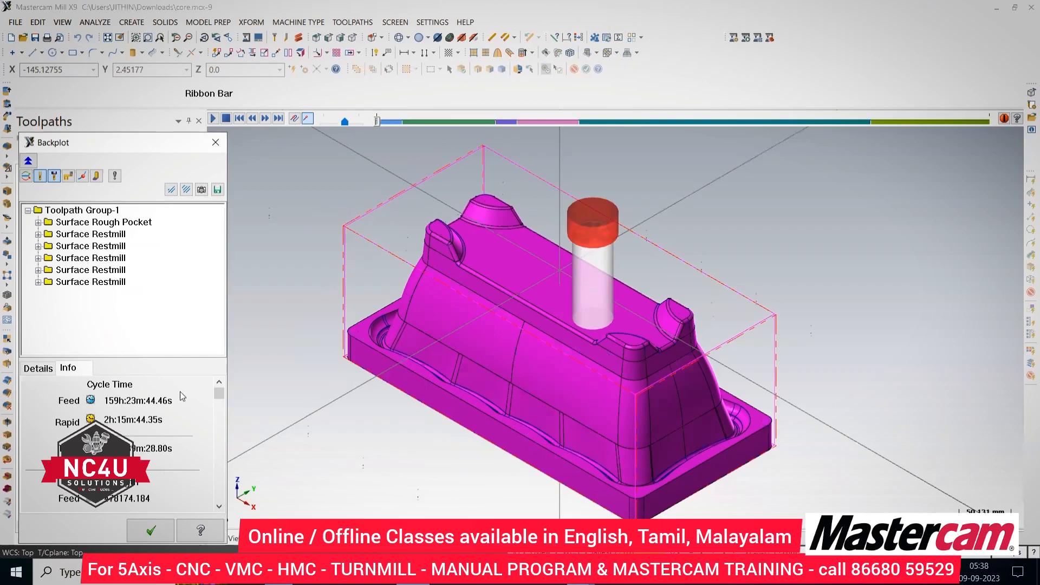
{"action": "left_click", "coordinate": [216, 143]}
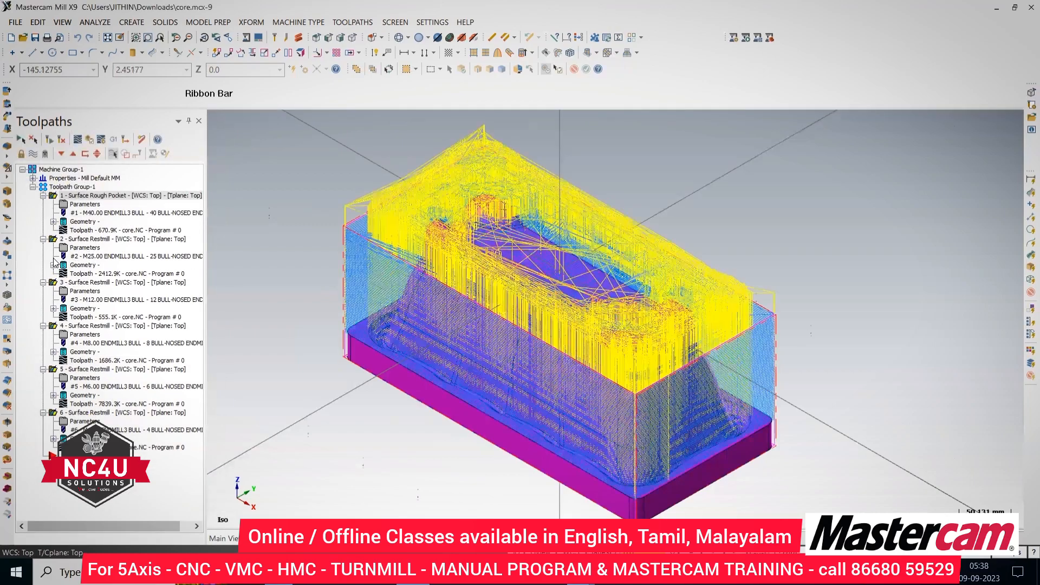
Set the Surface Rough Pocket operation's feed rate to 1000, spindle speed to 2000 and plunge rate to 30, and regenerate its toolpath.
{"action": "left_click", "coordinate": [82, 204]}
{"action": "left_click", "coordinate": [328, 107]}
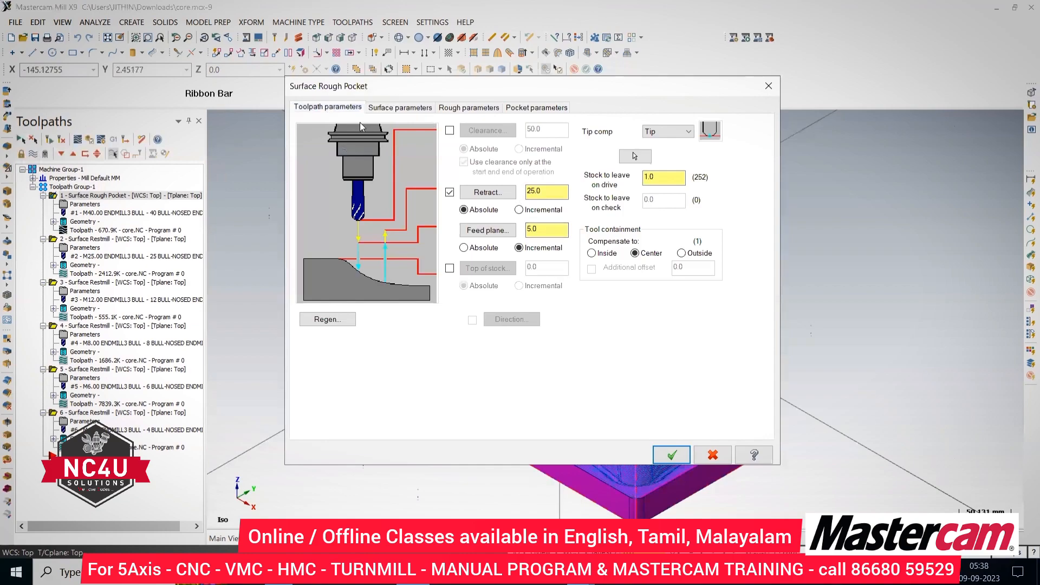
{"action": "type", "text": "1000"}
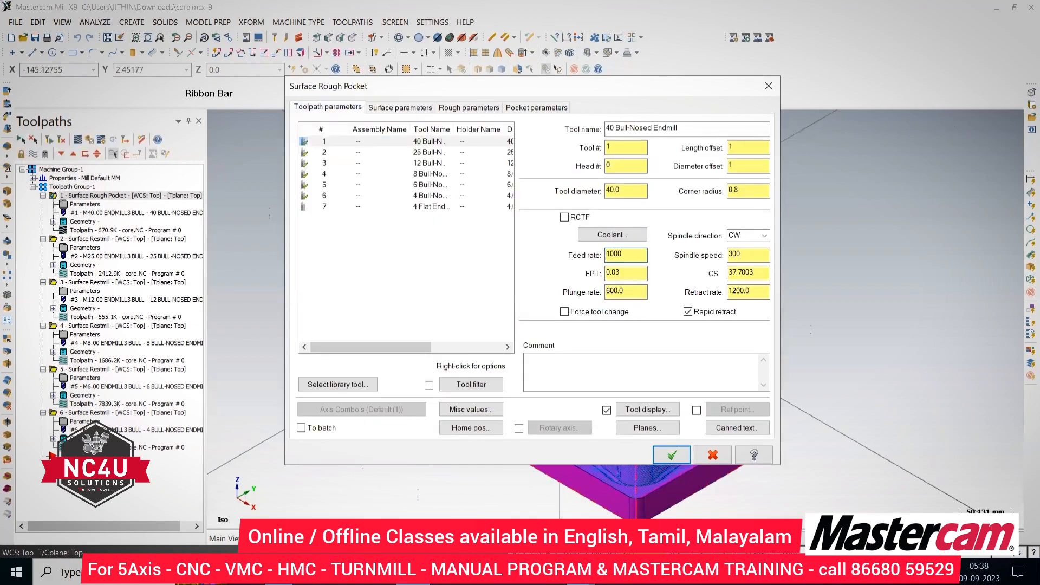
{"action": "key", "text": "Tab"}
{"action": "type", "text": "2000"}
{"action": "key", "text": "Tab"}
{"action": "type", "text": "30"}
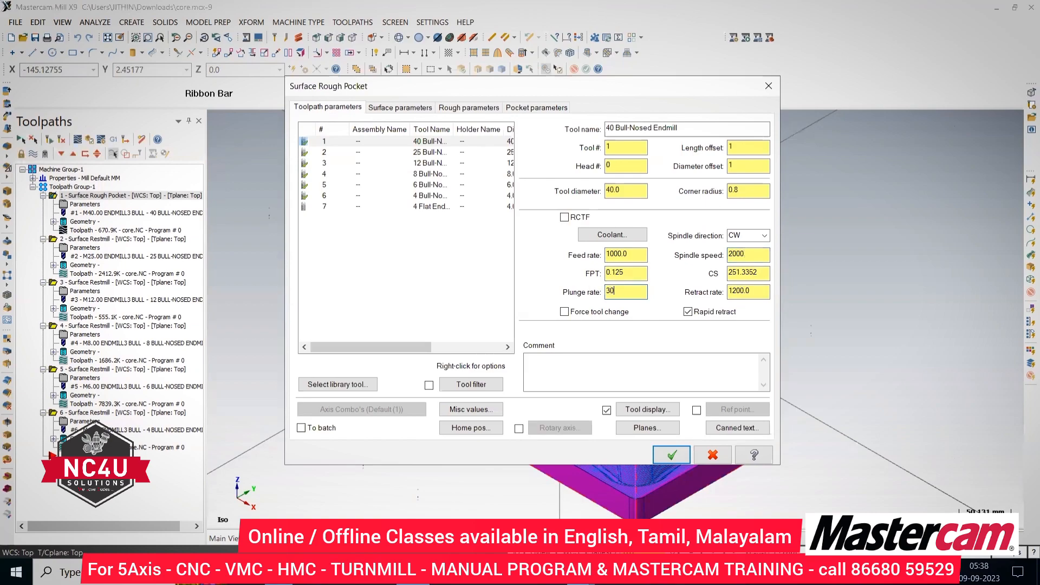
{"action": "key", "text": "Return"}
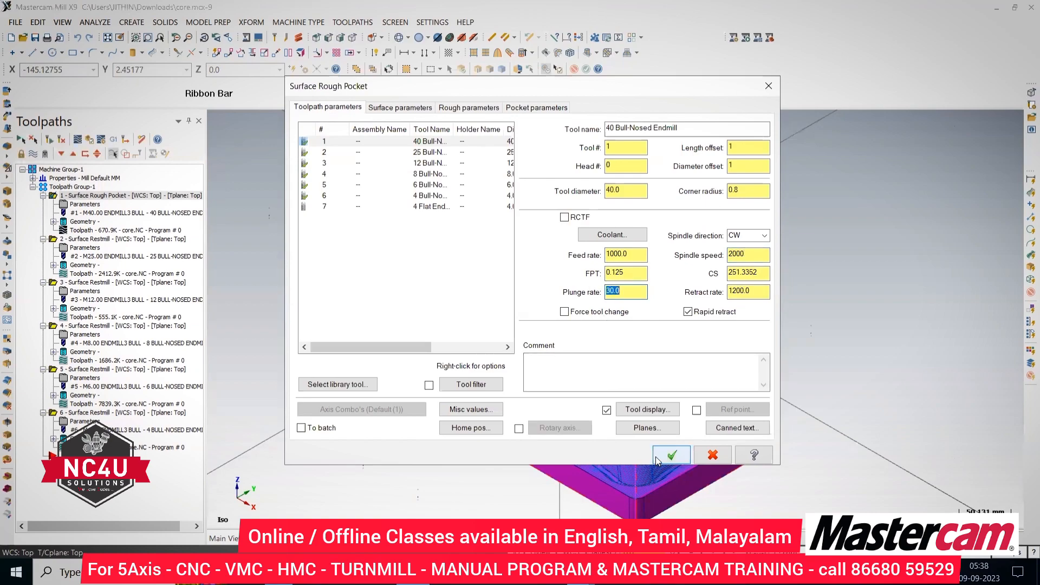
{"action": "left_click", "coordinate": [672, 454]}
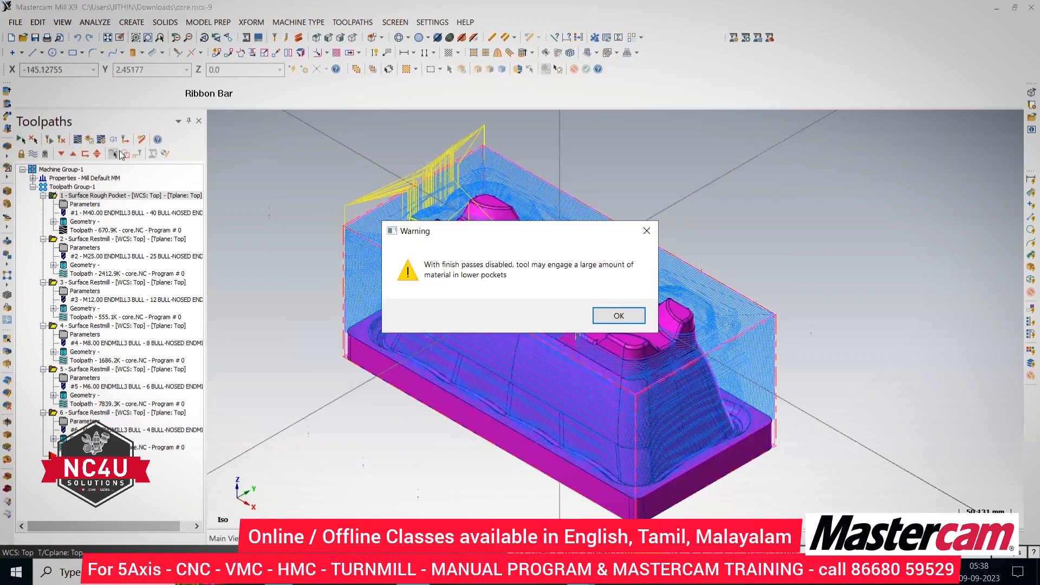
{"action": "left_click", "coordinate": [609, 315]}
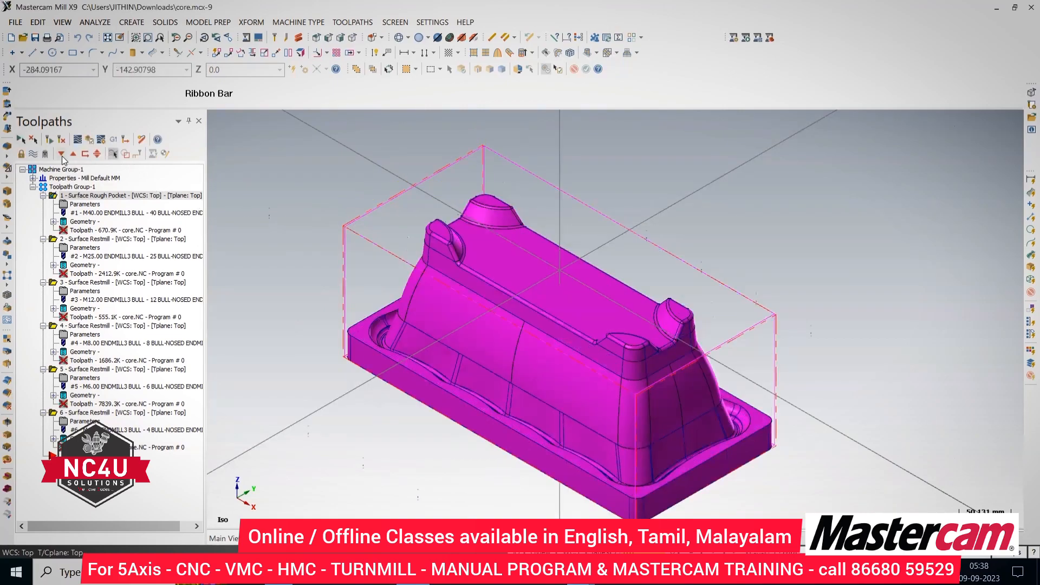
{"action": "left_click", "coordinate": [49, 139]}
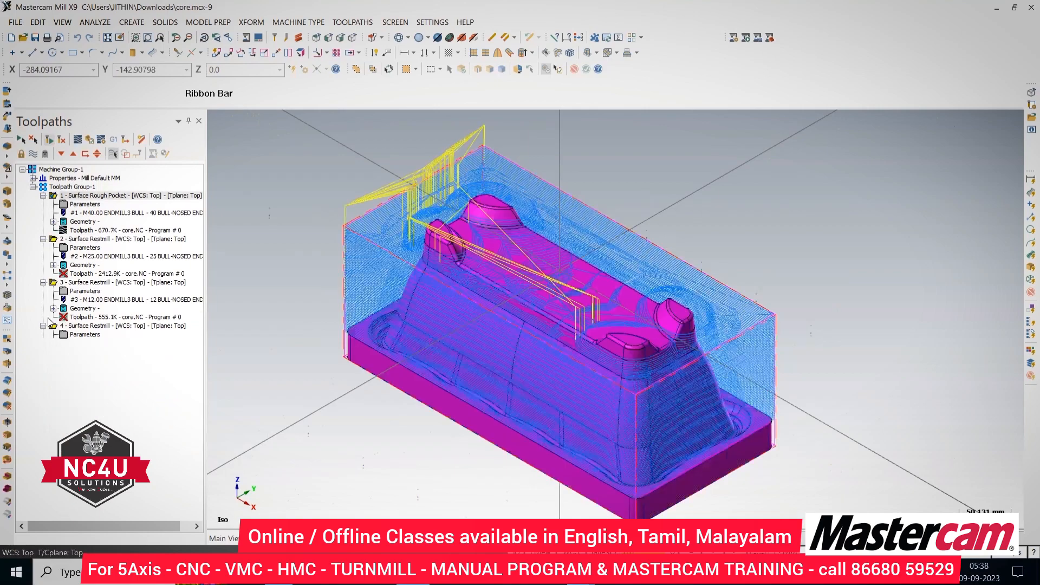
Backplot the regenerated Surface Rough Pocket operation and check its cycle time.
{"action": "left_click", "coordinate": [77, 139]}
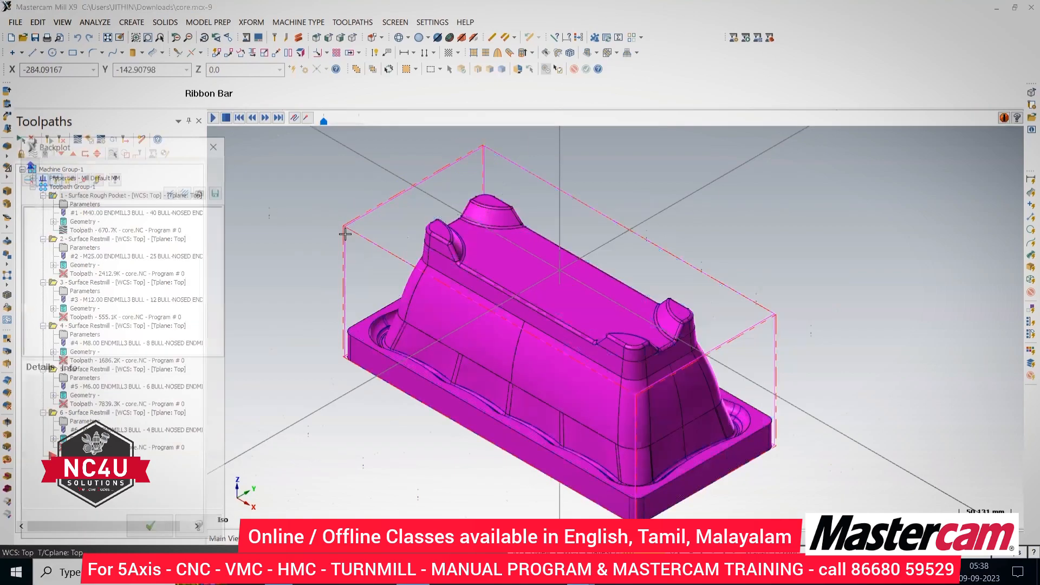
{"action": "left_click", "coordinate": [67, 368]}
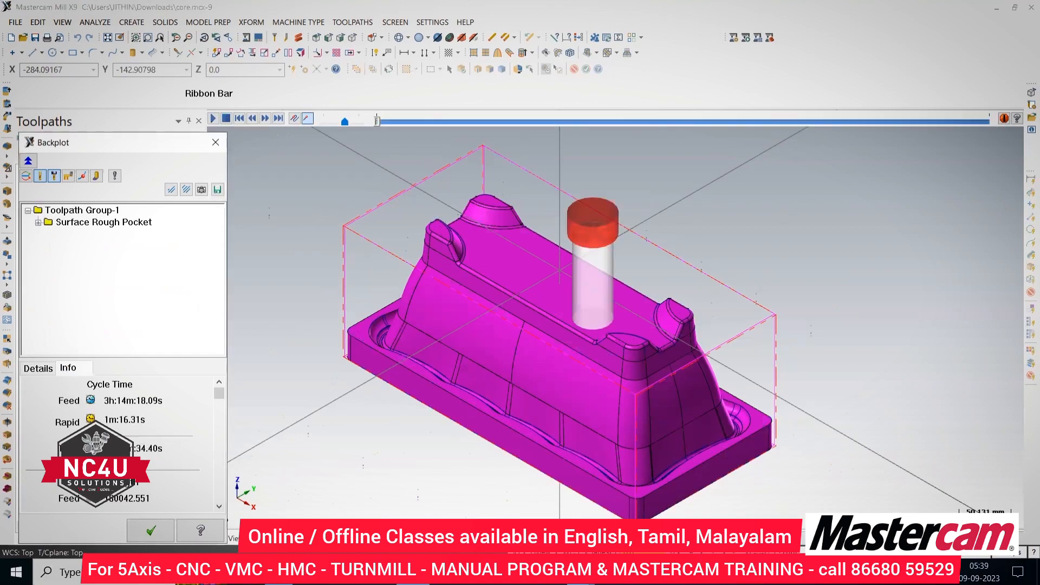
{"action": "left_click", "coordinate": [213, 143]}
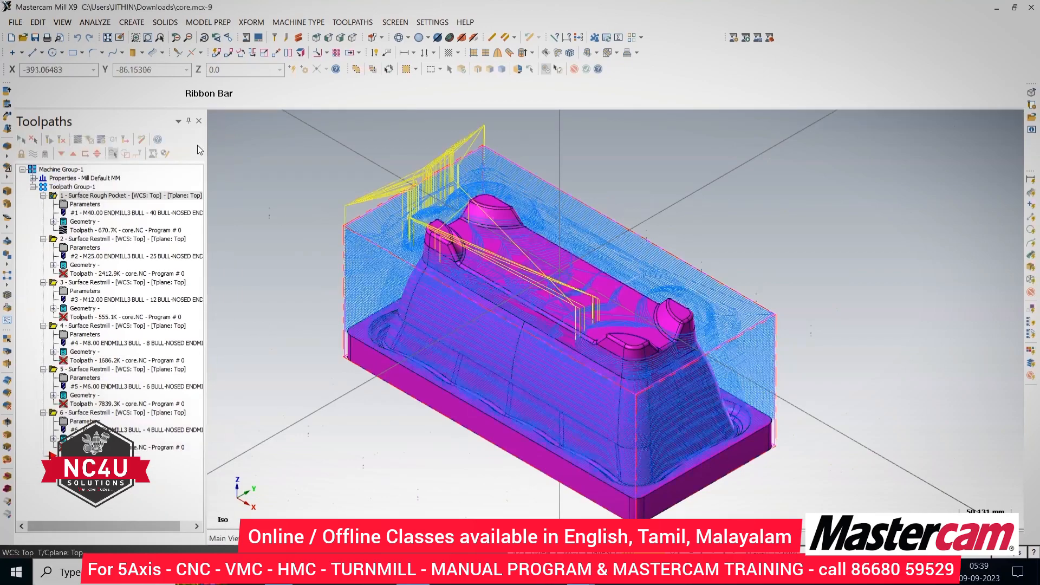
Generate a setup sheet for the Surface Rough Pocket operation, leaving the general information fields blank.
{"action": "right_click", "coordinate": [84, 198]}
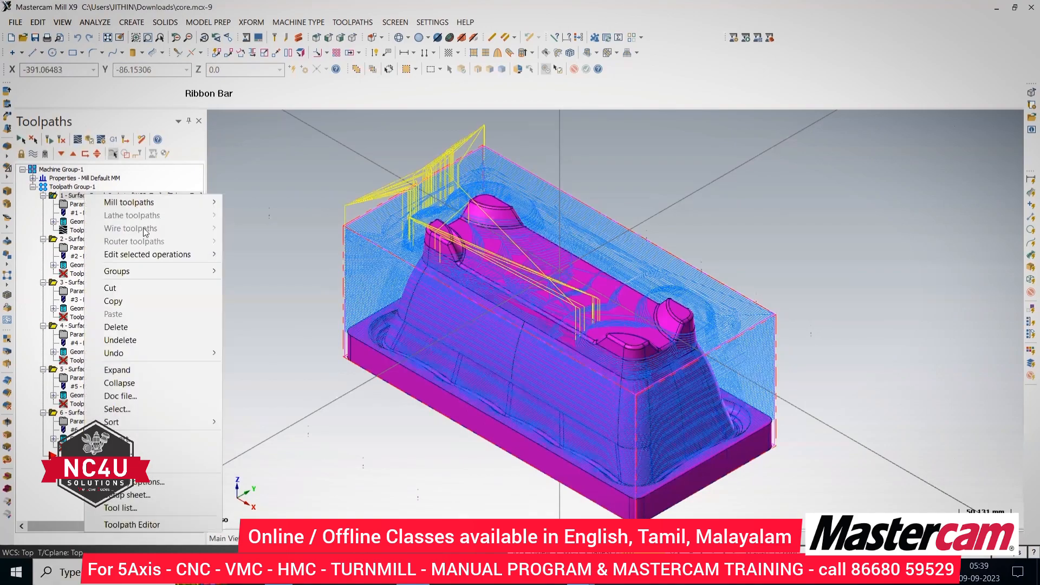
{"action": "left_click", "coordinate": [124, 497]}
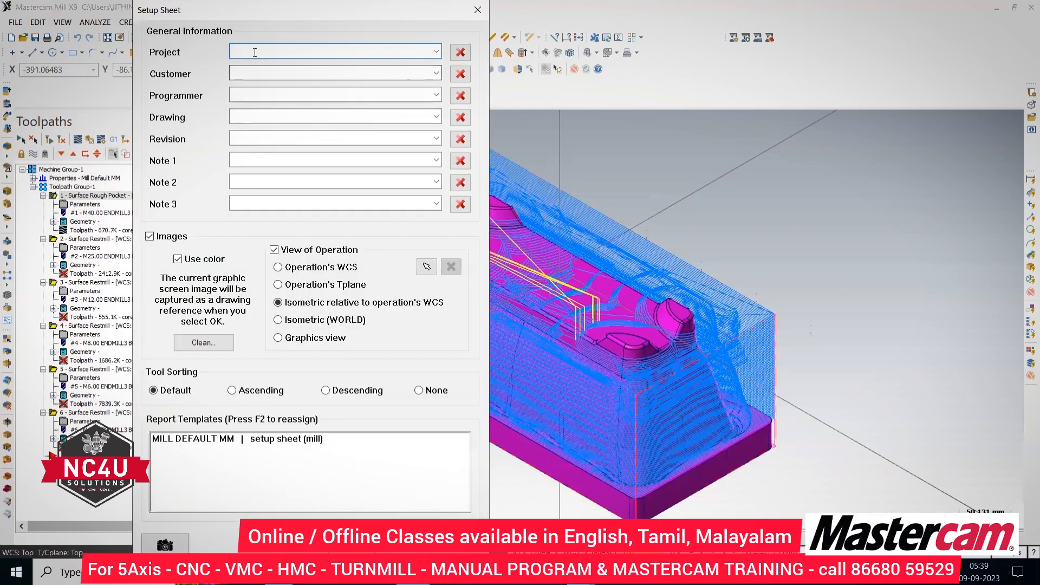
{"action": "left_click", "coordinate": [247, 72]}
{"action": "left_click", "coordinate": [250, 96]}
{"action": "left_click", "coordinate": [247, 116]}
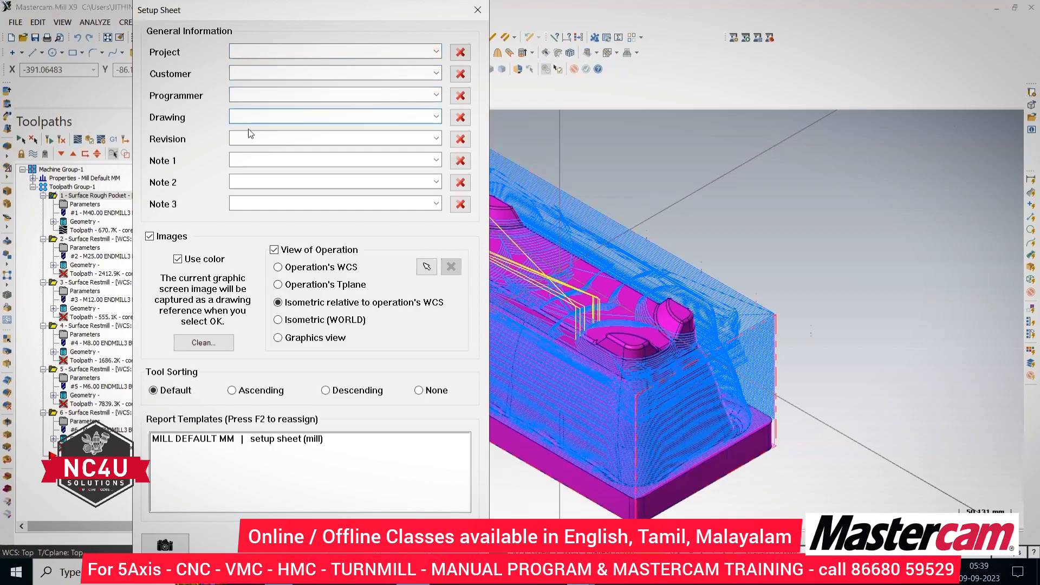
{"action": "left_click", "coordinate": [248, 139]}
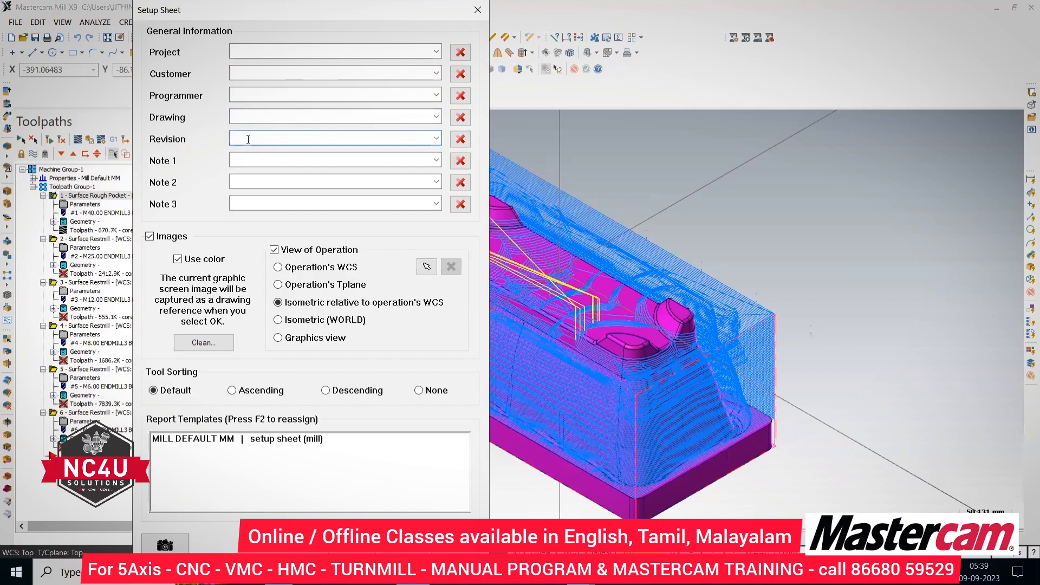
{"action": "left_click", "coordinate": [243, 158]}
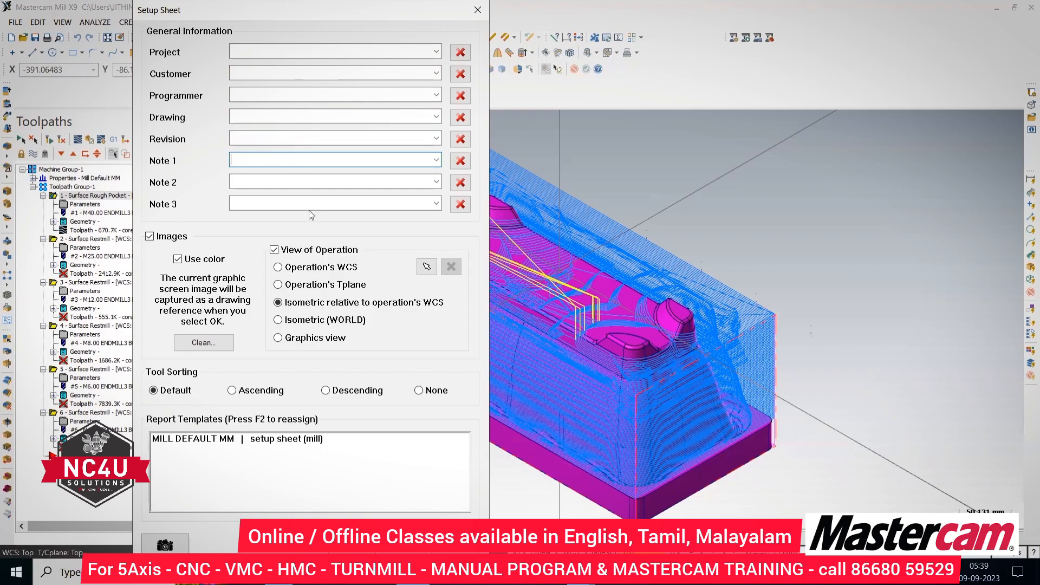
{"action": "key", "text": "Return"}
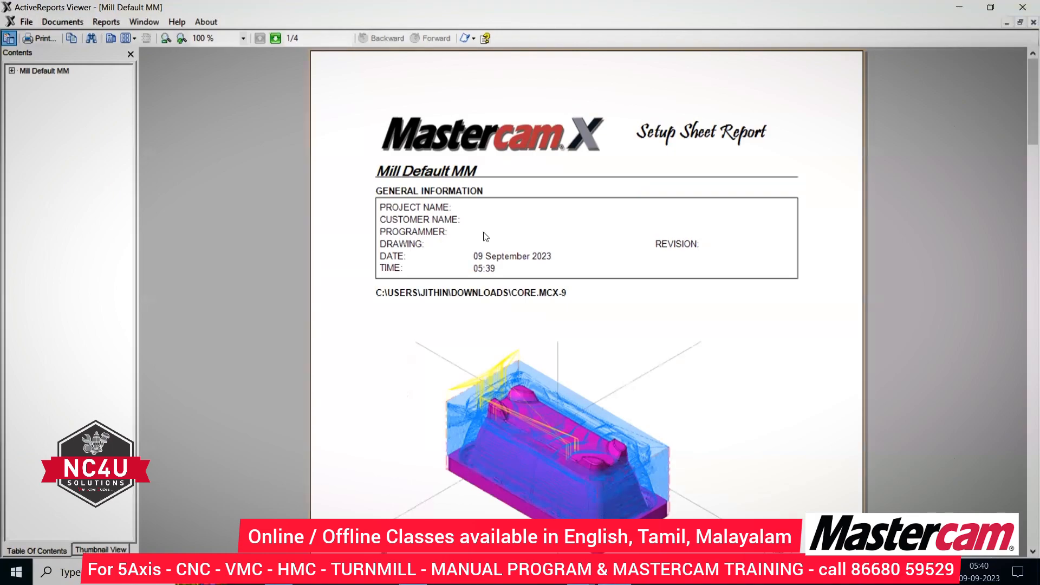
Review the setup sheet report's stock size, operation list, tool data and work offsets.
{"action": "scroll", "coordinate": [485, 236], "scroll_direction": "down", "scroll_amount": 3}
{"action": "scroll", "coordinate": [485, 236], "scroll_direction": "down", "scroll_amount": 10}
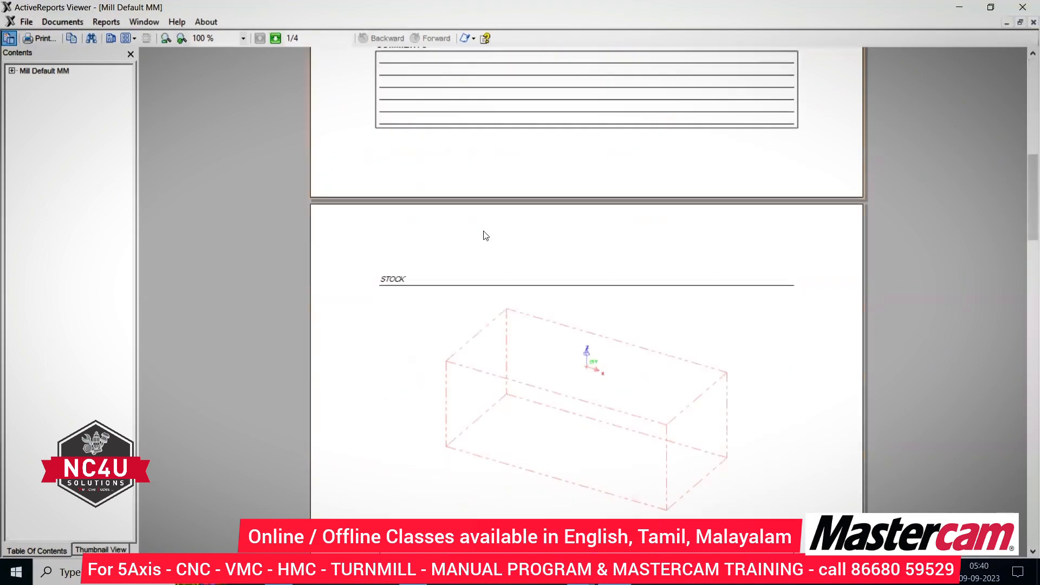
{"action": "scroll", "coordinate": [485, 236], "scroll_direction": "up", "scroll_amount": 3}
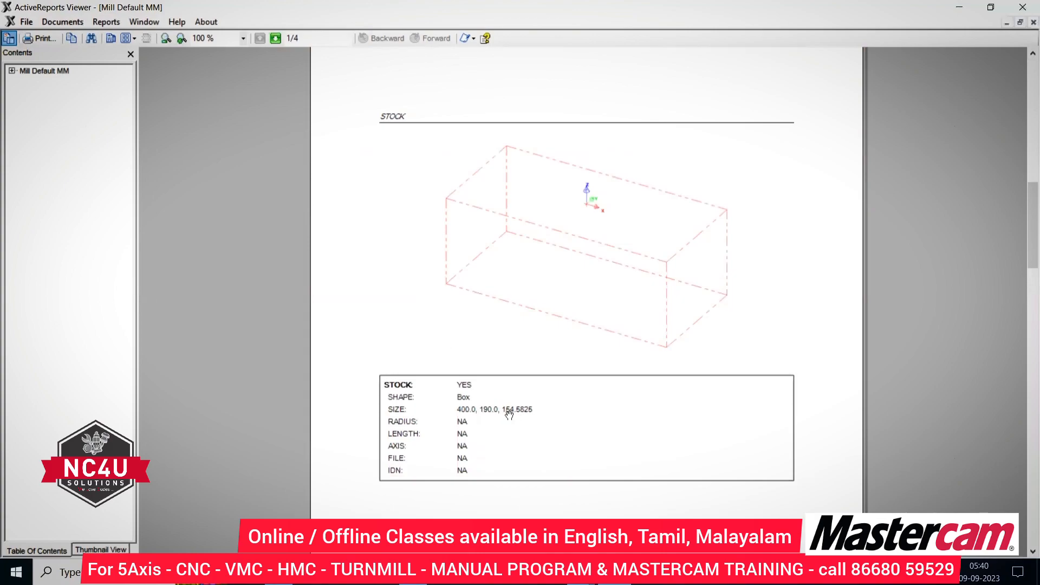
{"action": "scroll", "coordinate": [519, 398], "scroll_direction": "down", "scroll_amount": 15}
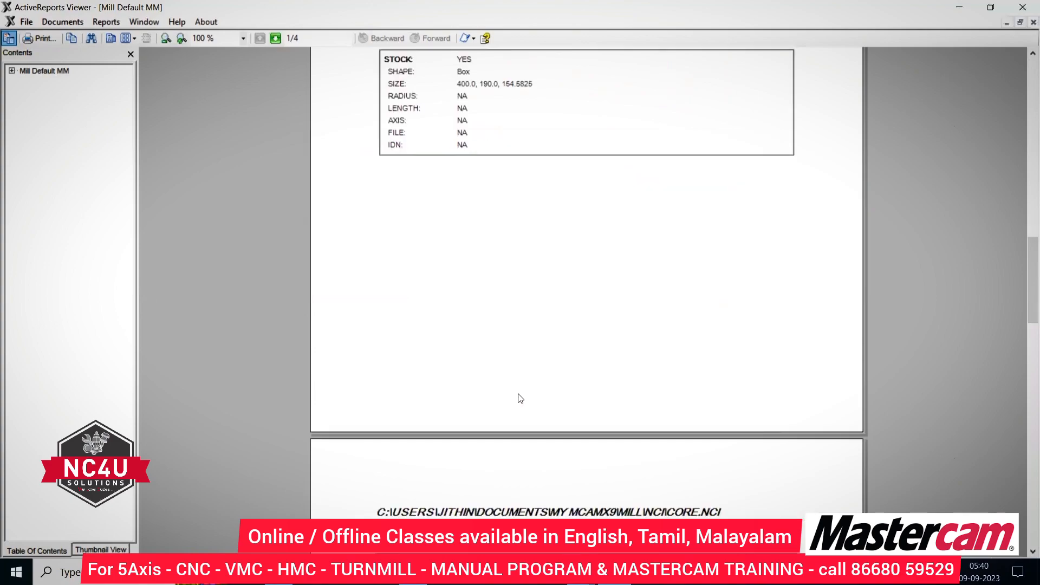
{"action": "scroll", "coordinate": [519, 398], "scroll_direction": "down", "scroll_amount": 3}
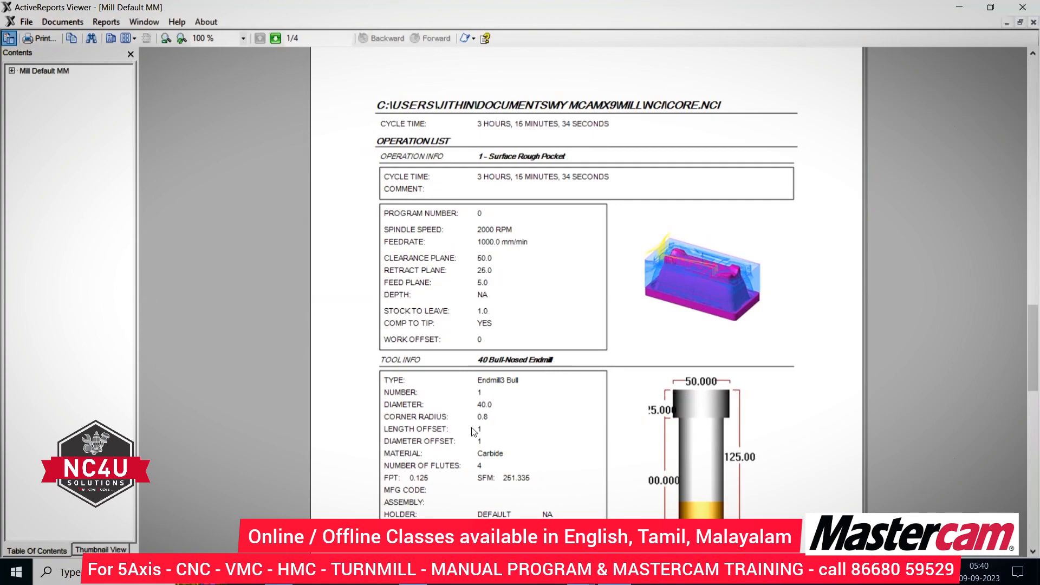
{"action": "scroll", "coordinate": [470, 438], "scroll_direction": "down", "scroll_amount": 3}
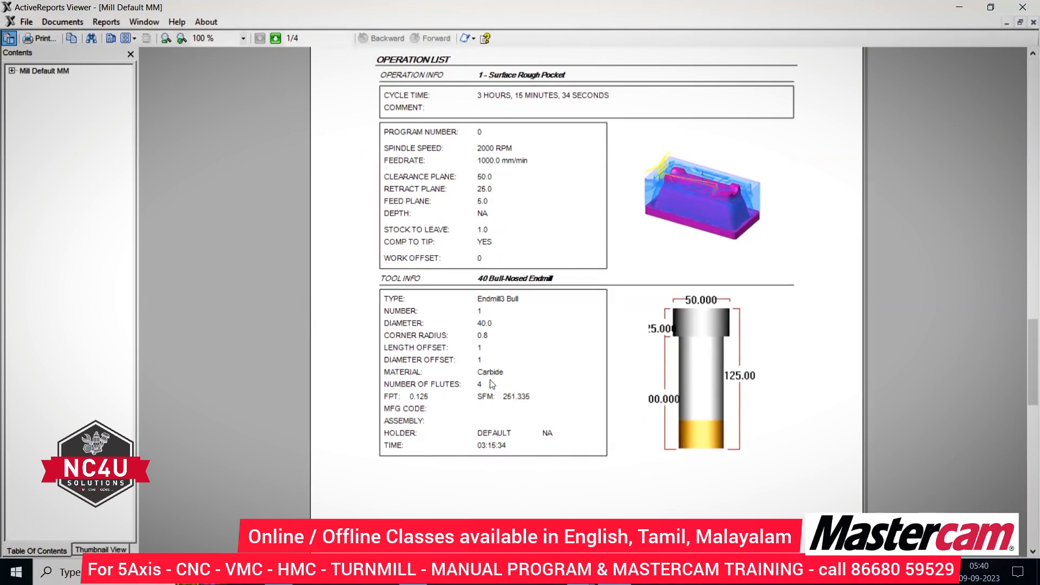
{"action": "scroll", "coordinate": [492, 383], "scroll_direction": "down", "scroll_amount": 8}
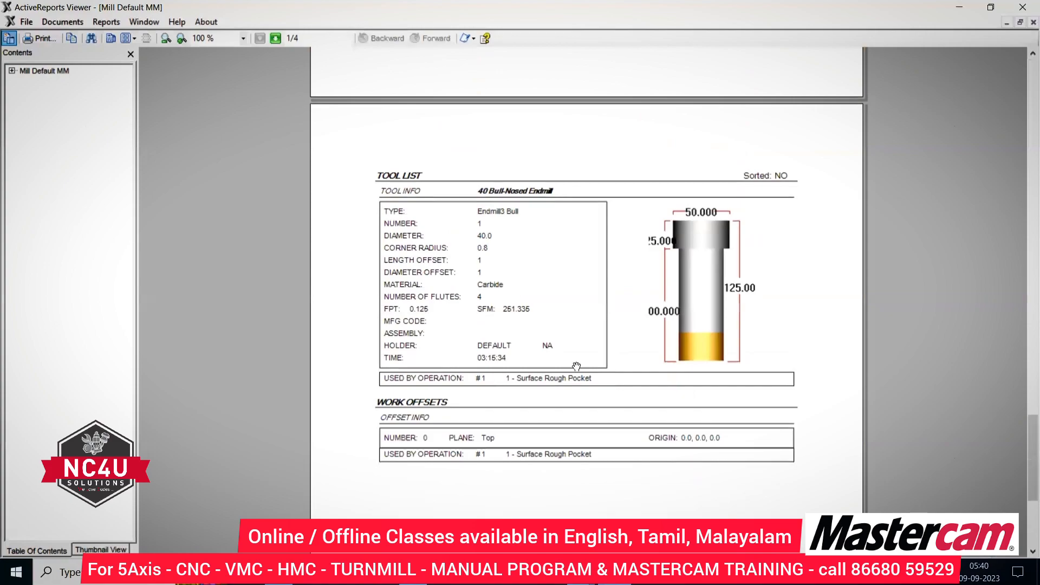
{"action": "scroll", "coordinate": [512, 363], "scroll_direction": "down", "scroll_amount": 5}
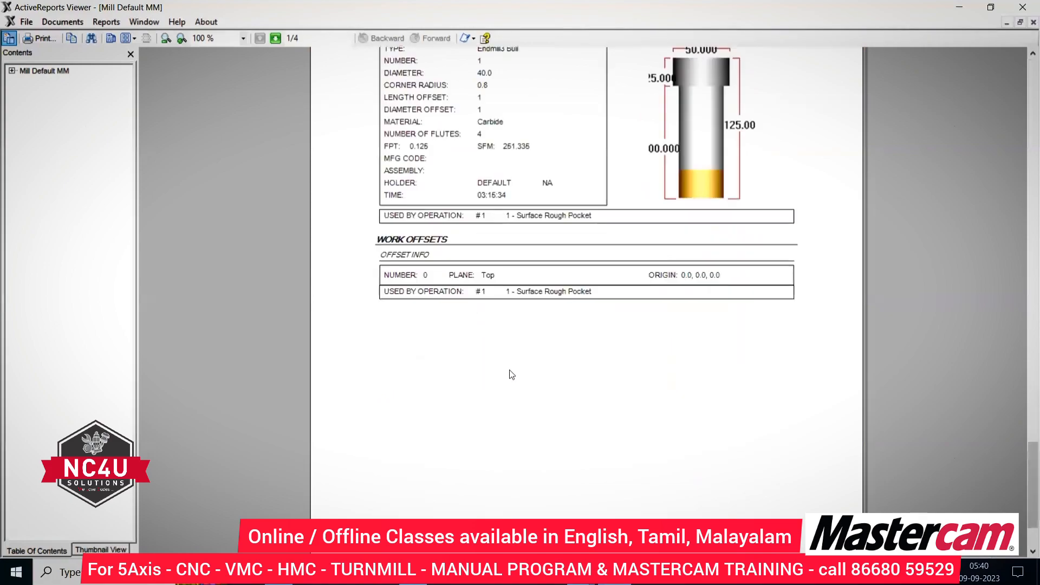
{"action": "scroll", "coordinate": [506, 364], "scroll_direction": "up", "scroll_amount": 10}
{"action": "scroll", "coordinate": [506, 361], "scroll_direction": "up", "scroll_amount": 12}
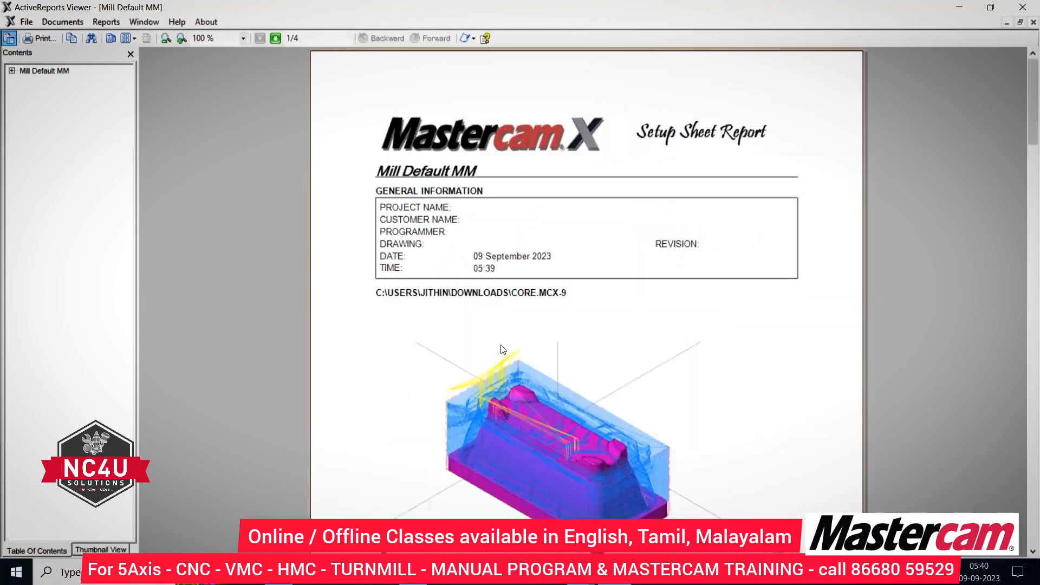
Expand the Mill Default MM entry in the report's contents.
{"action": "left_click", "coordinate": [12, 71]}
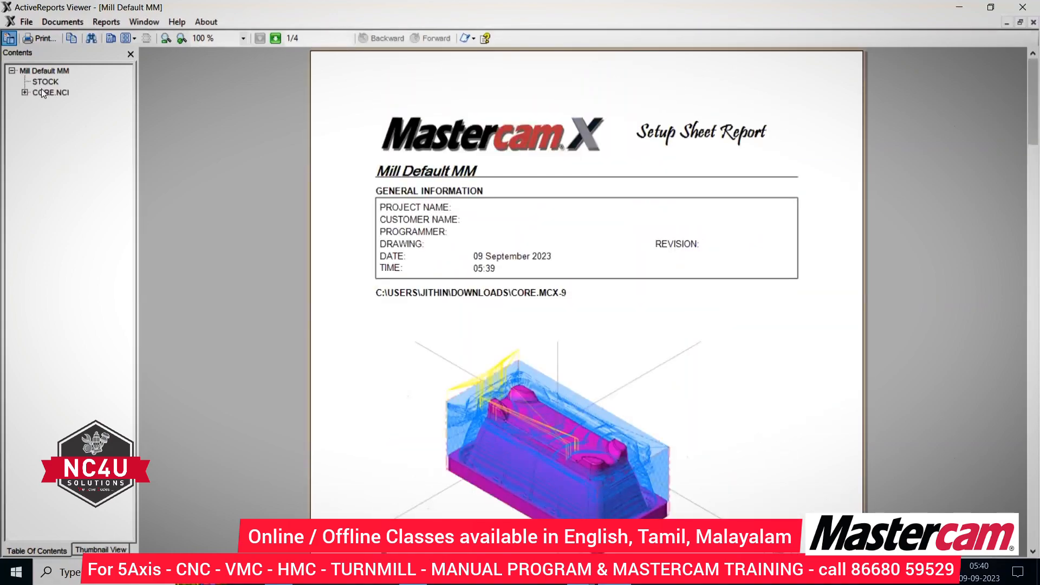